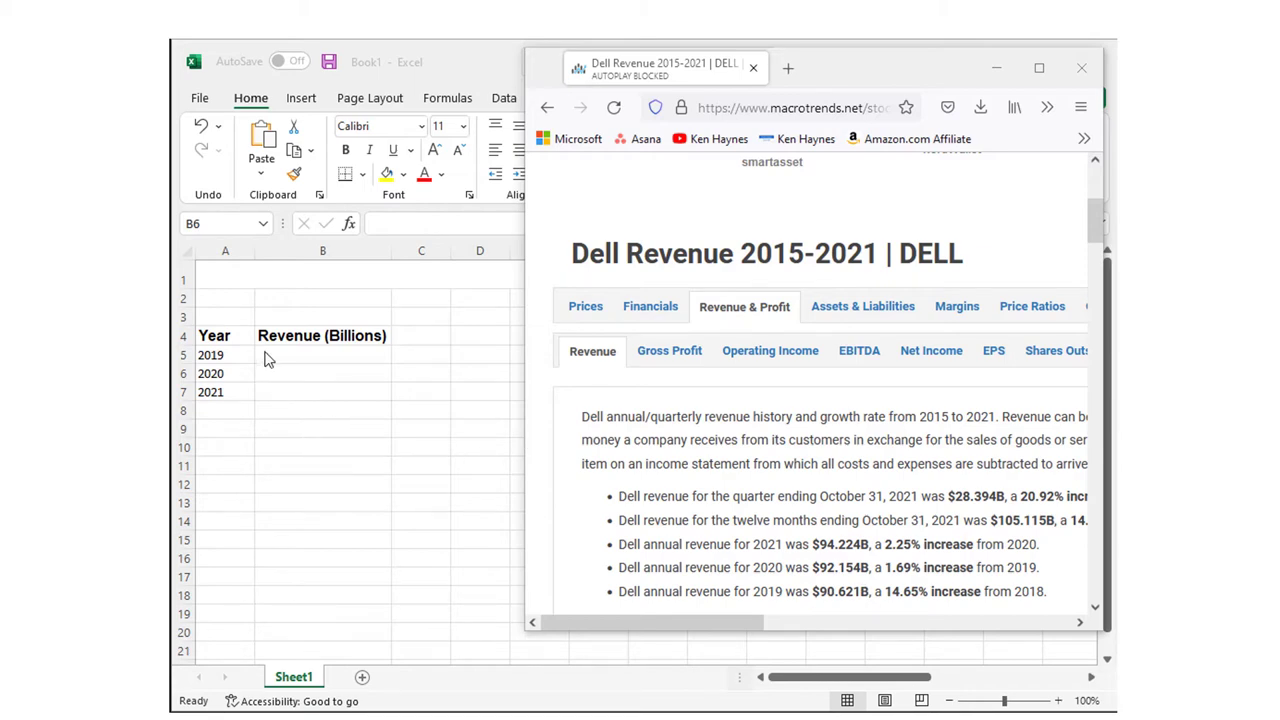
Enter 90.621 in cell B5 as the 2019 revenue, then return to the Dell page.
{"action": "key", "text": "alt+Tab"}
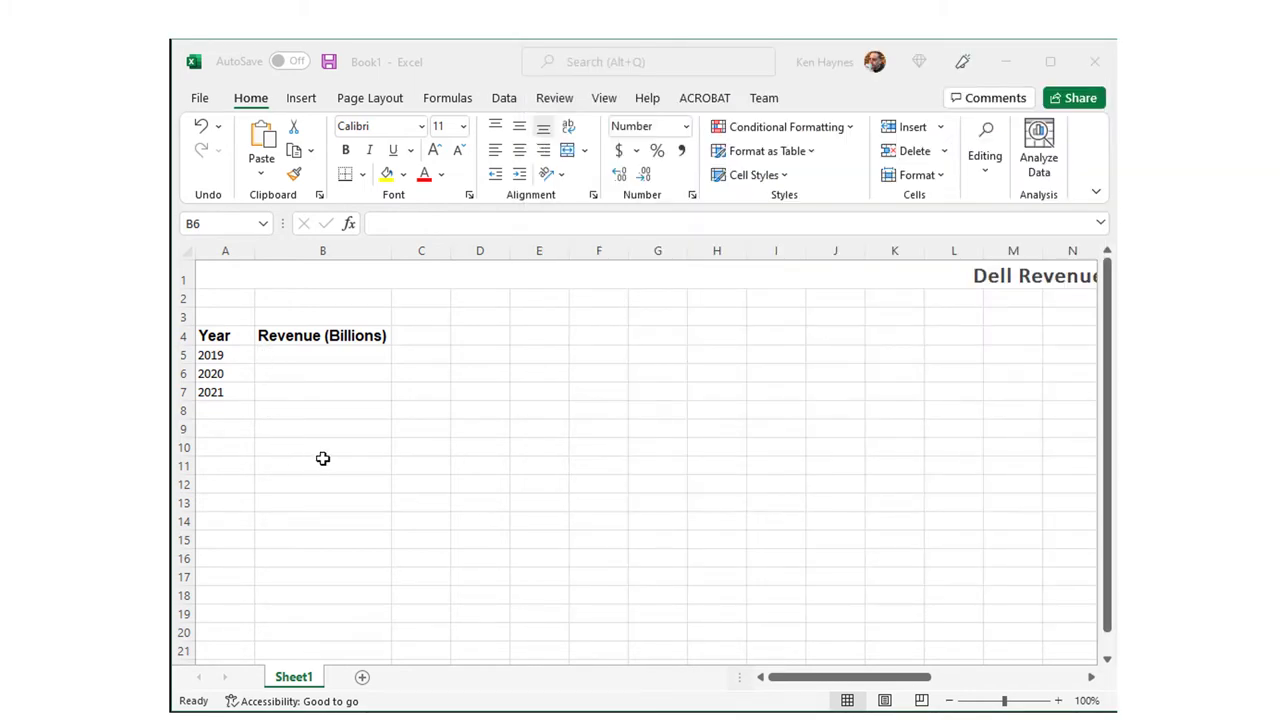
{"action": "left_click", "coordinate": [286, 355]}
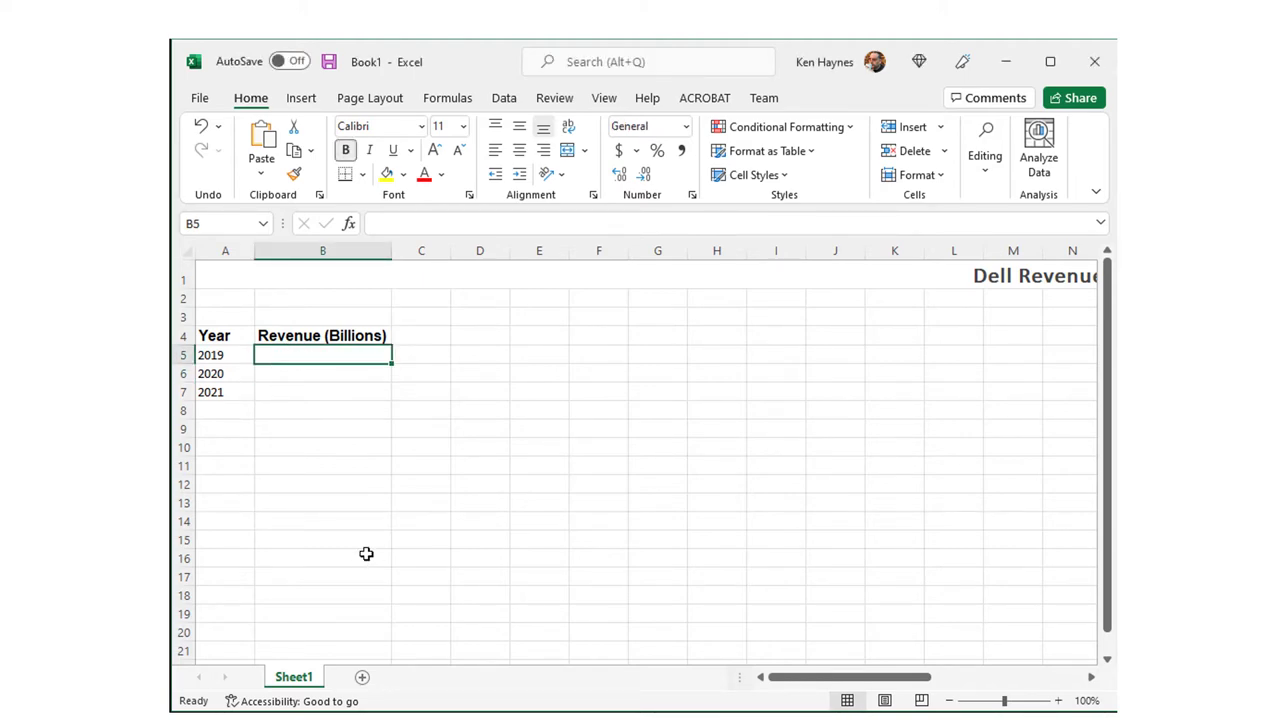
{"action": "type", "text": "90.621"}
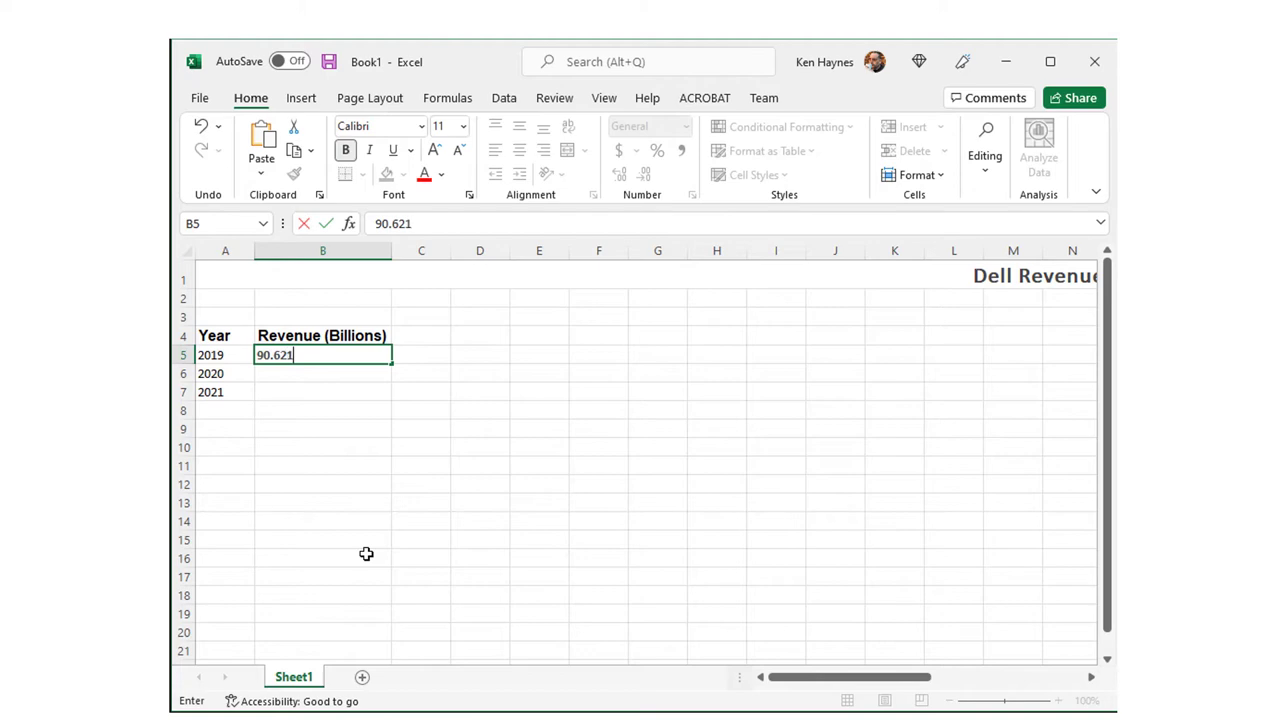
{"action": "key", "text": "Return"}
{"action": "key", "text": "alt+Tab"}
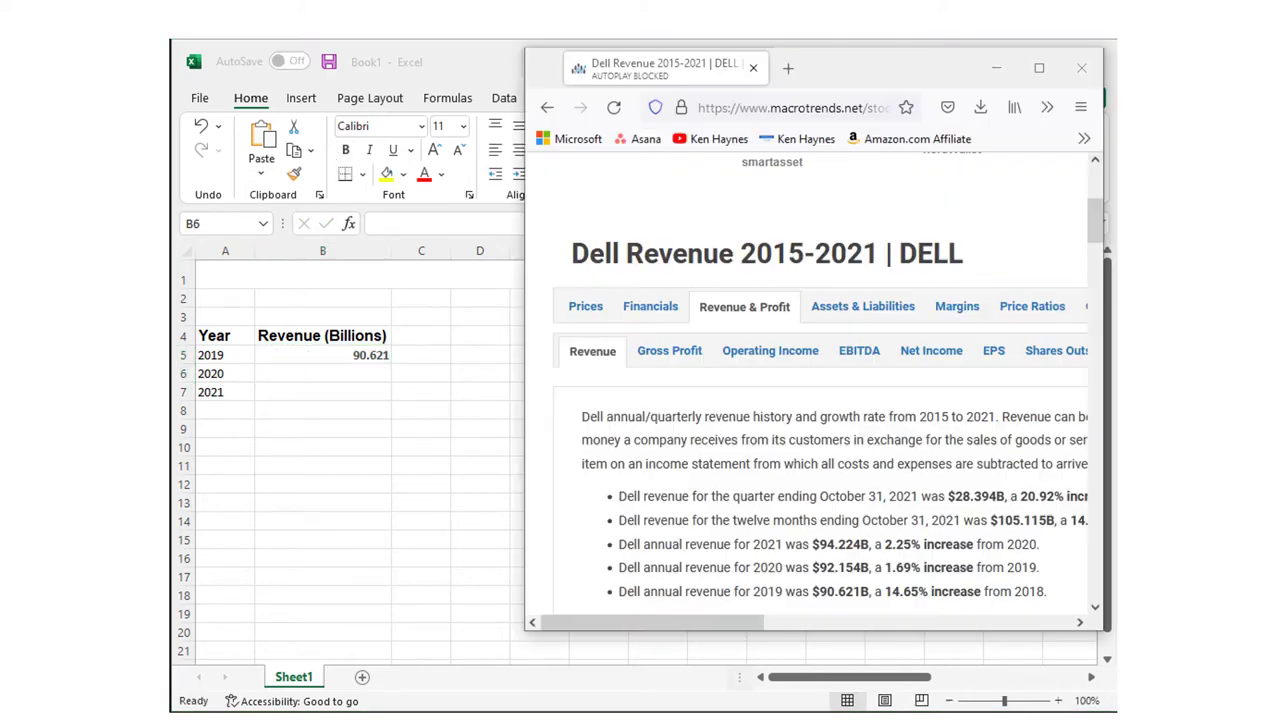
Pin the Dell revenue page always on top and enter 92.154 in B6 for 2020.
{"action": "key", "text": "super+ctrl+t"}
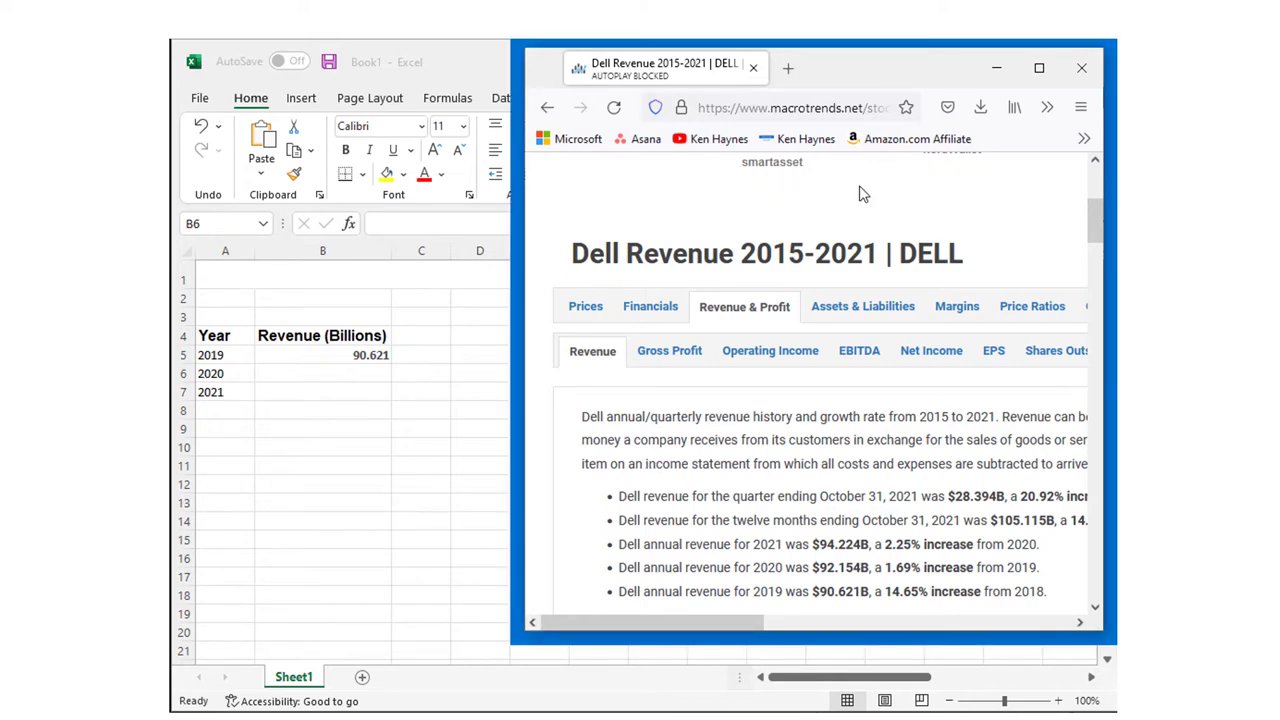
{"action": "left_click", "coordinate": [302, 374]}
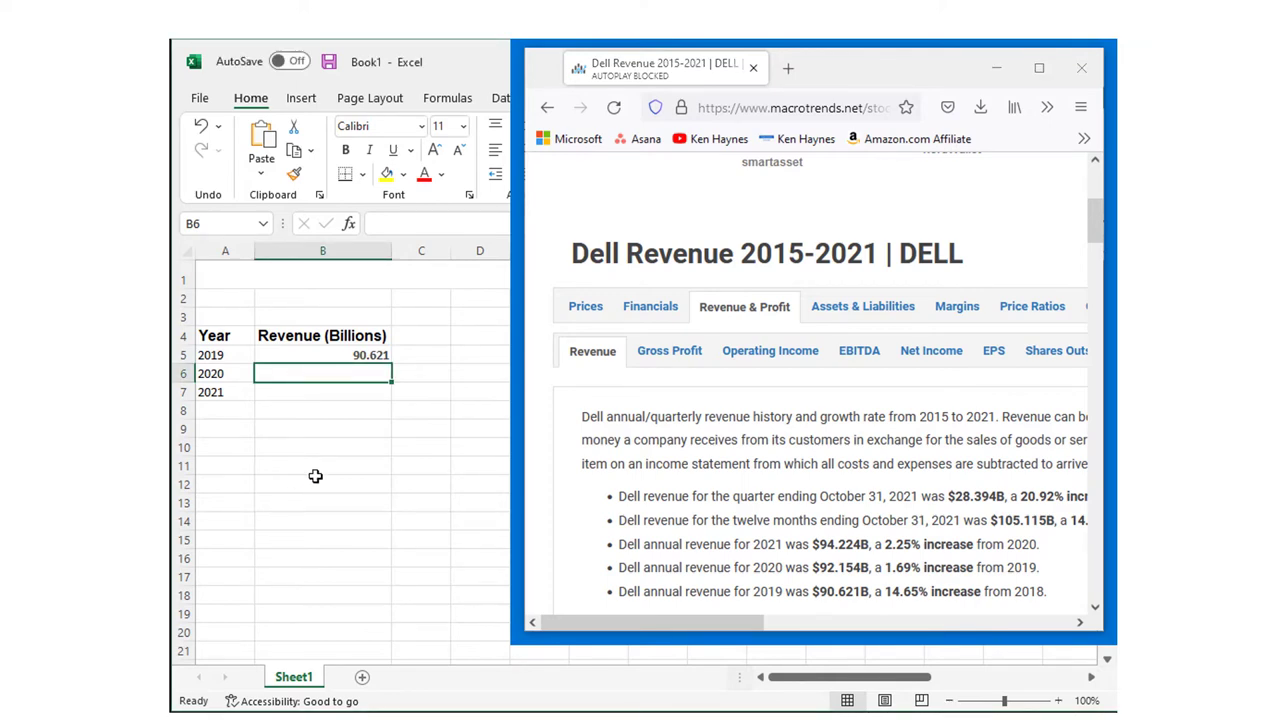
{"action": "type", "text": "92.1"}
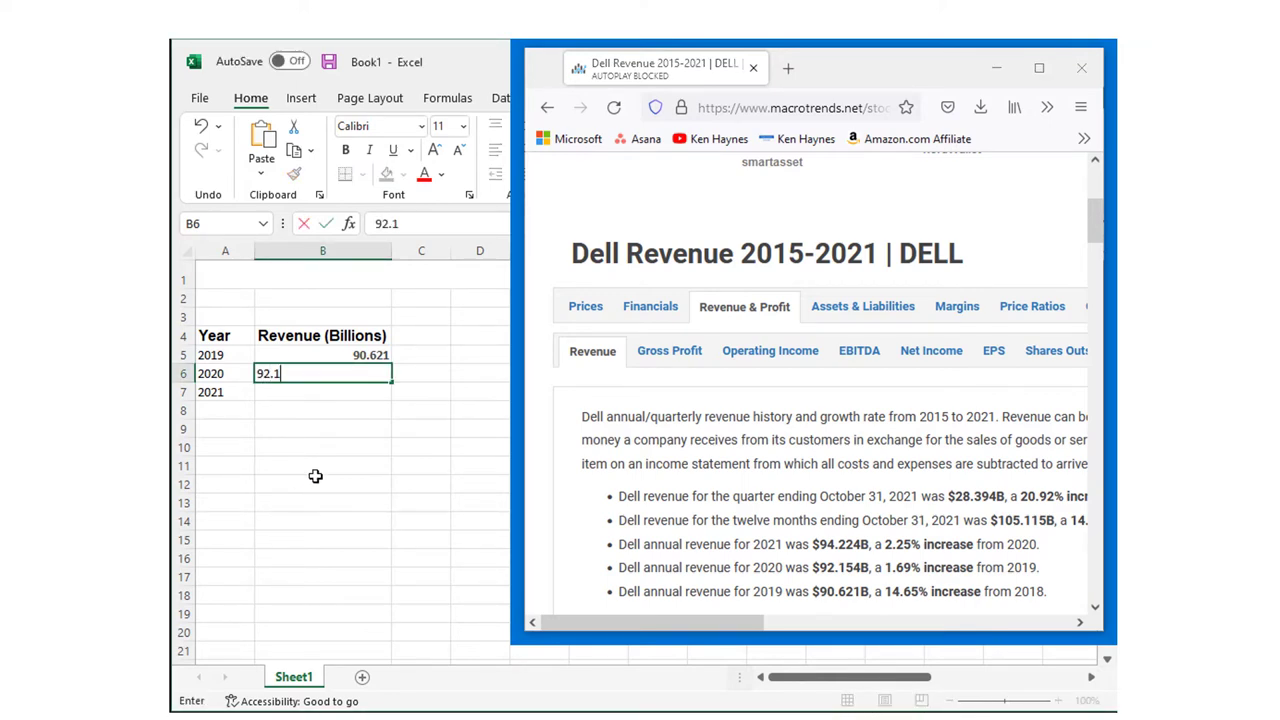
{"action": "type", "text": "54"}
{"action": "key", "text": "Return"}
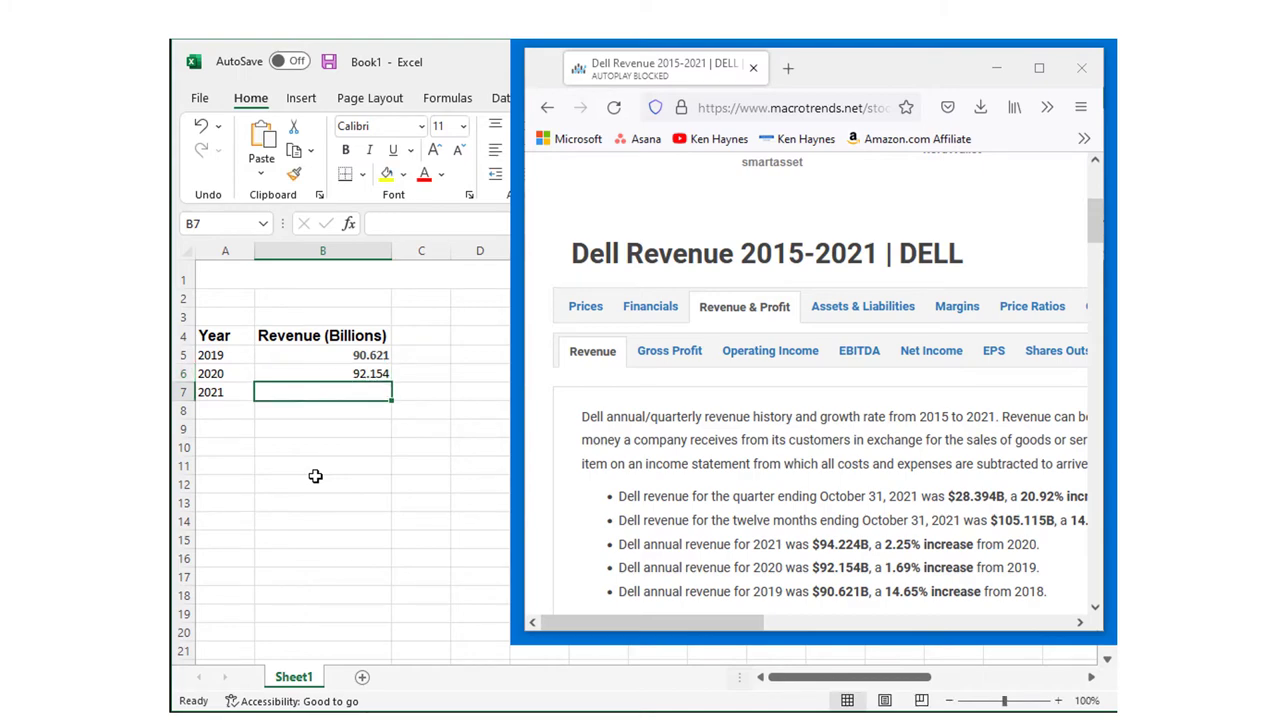
{"action": "left_click", "coordinate": [700, 219]}
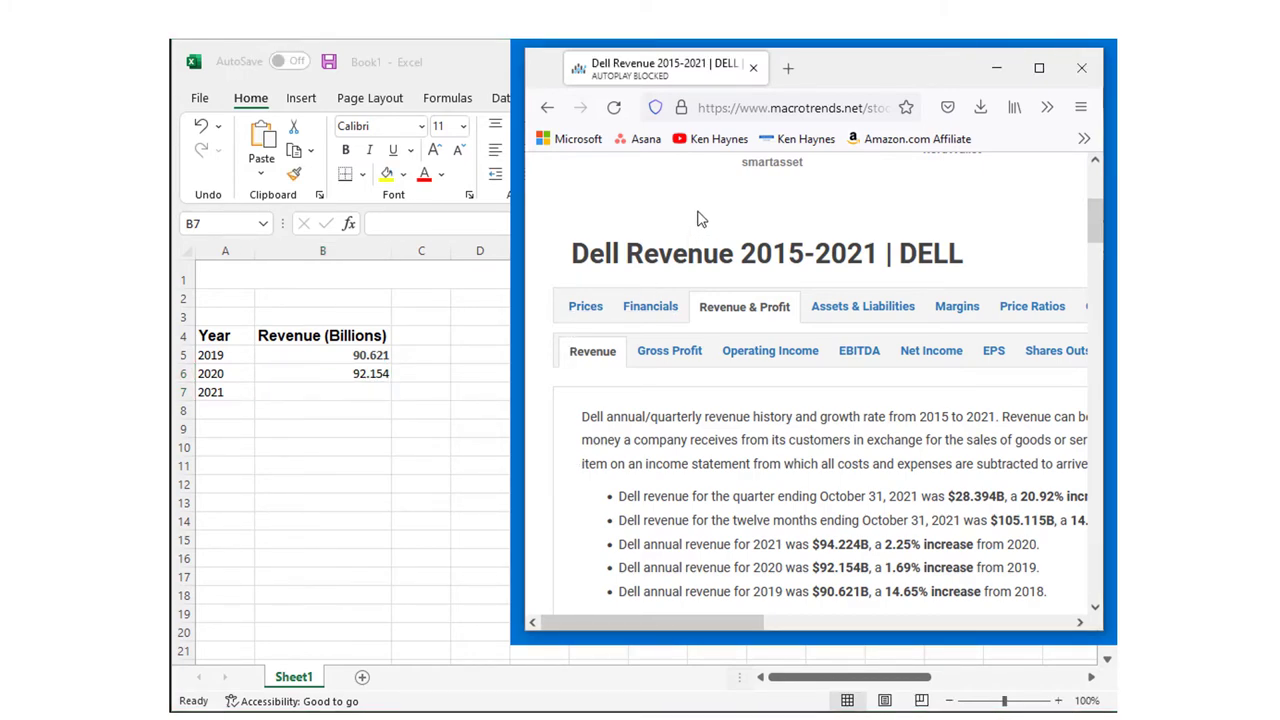